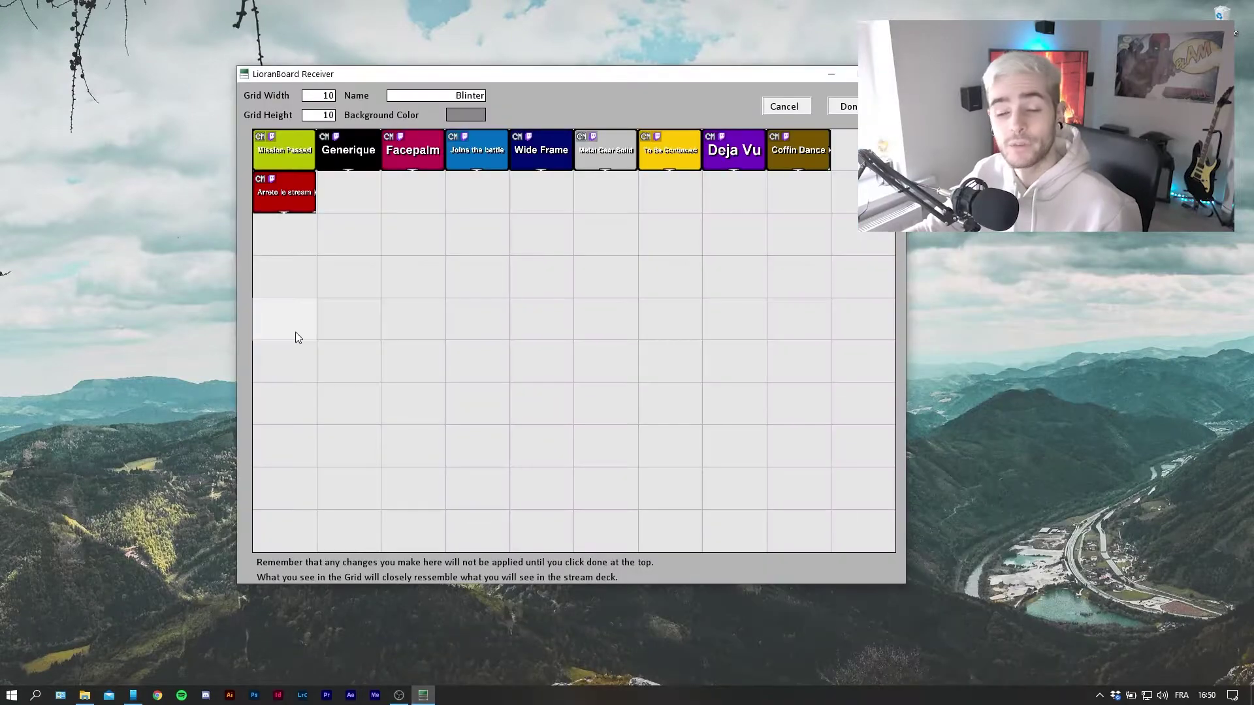
# Create a blank deck button named "Smash bros" in an empty grid cell of the Blinter deck
pyautogui.click(292, 329)
pyautogui.click(398, 157)
pyautogui.write('Sma')
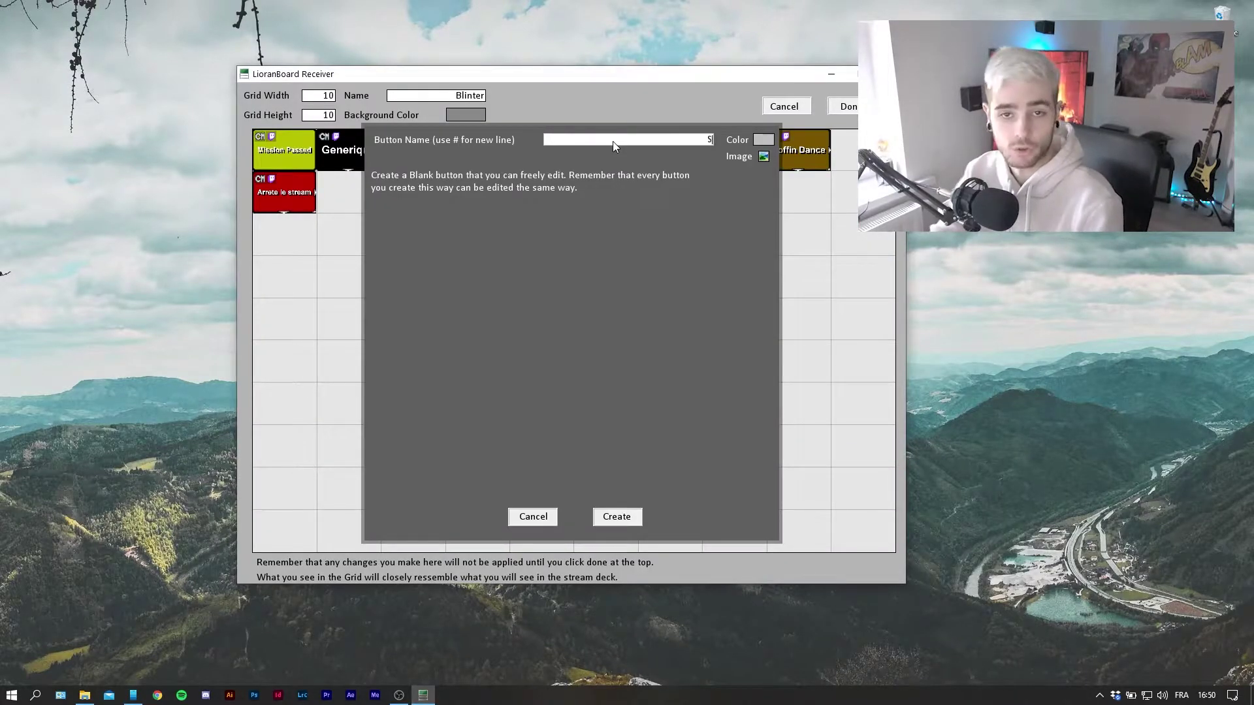
pyautogui.write('sh')
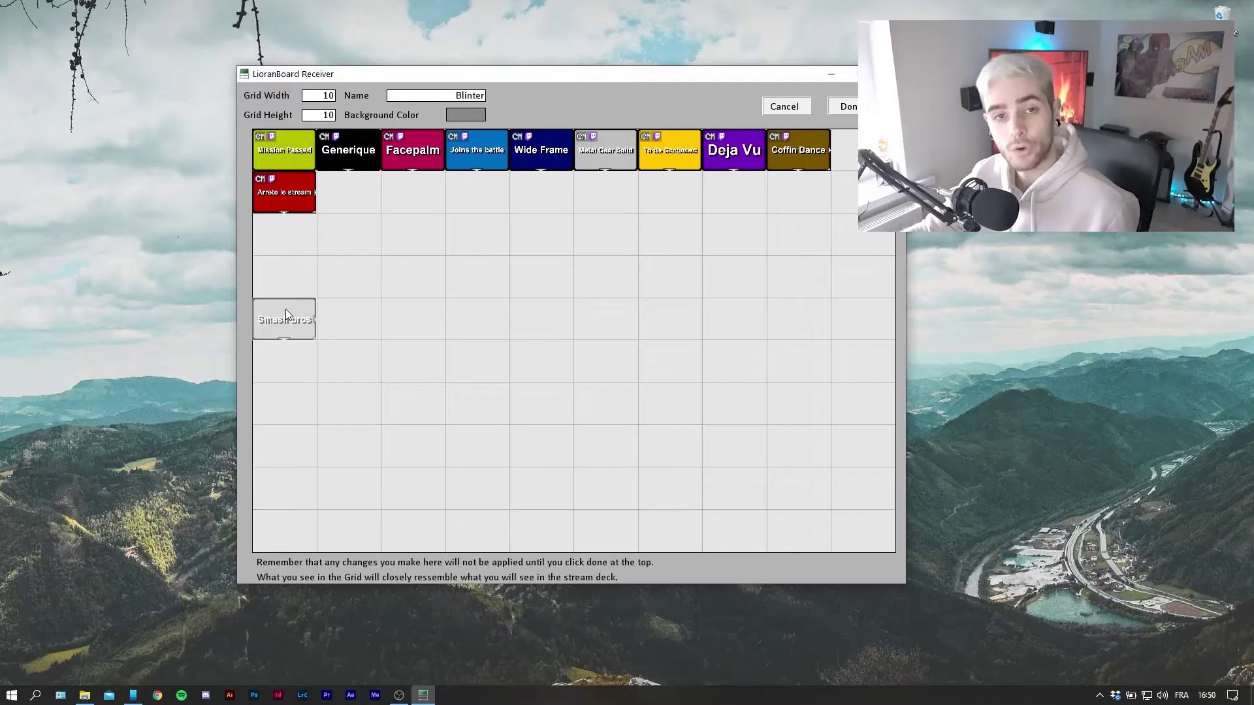
# Give the Smash bros button a Source Change Visibility command for item Samsh bros in scene Youtube, with visible set to true
pyautogui.rightClick(285, 310)
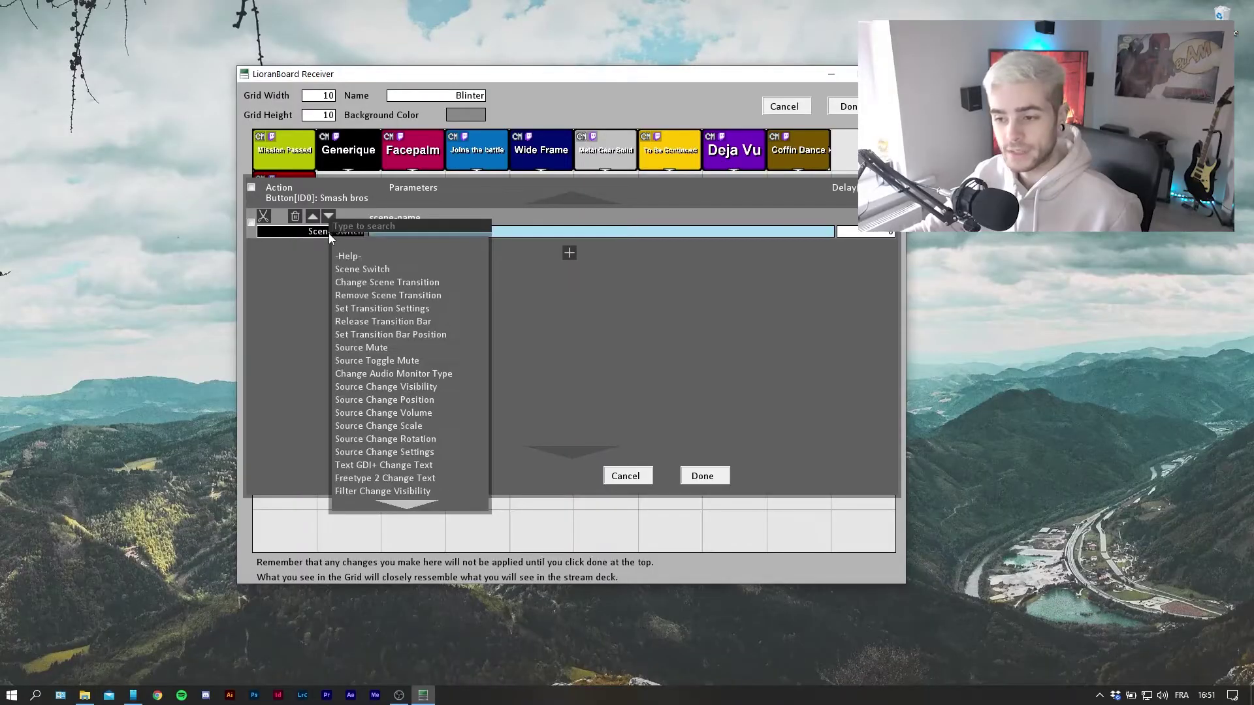
pyautogui.click(403, 388)
pyautogui.click(421, 233)
pyautogui.scroll(-5, 450, 365)
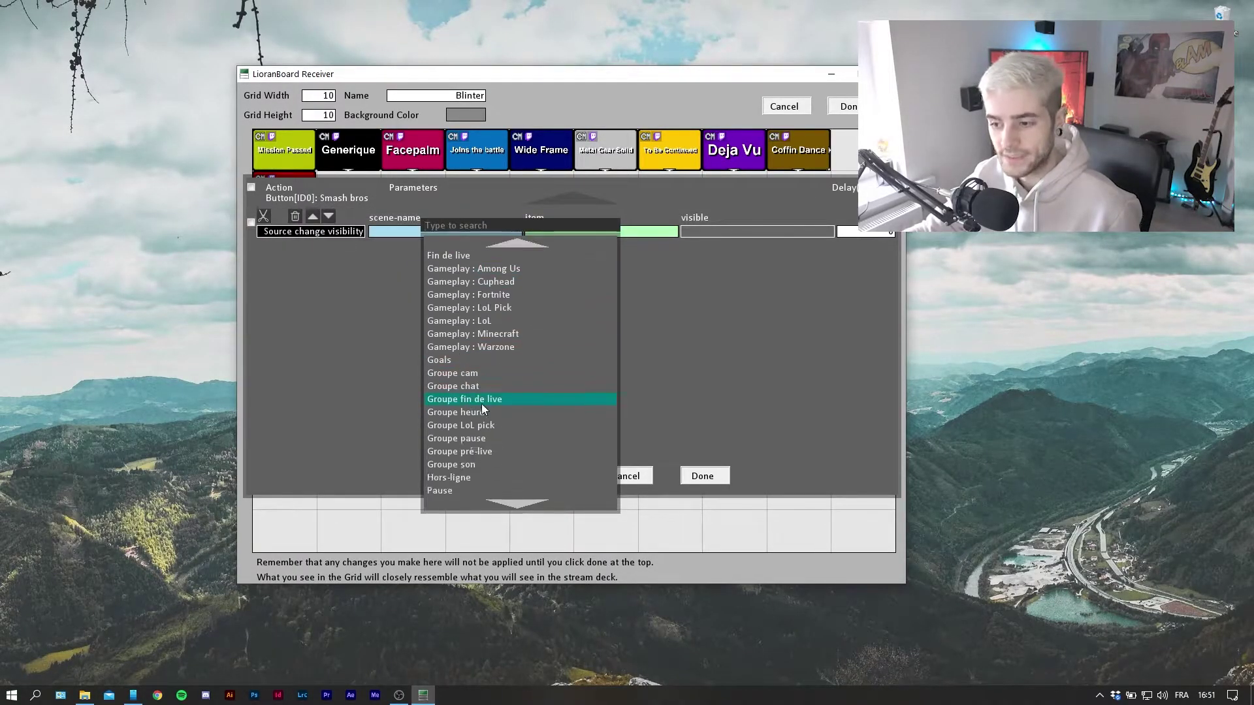
pyautogui.click(433, 491)
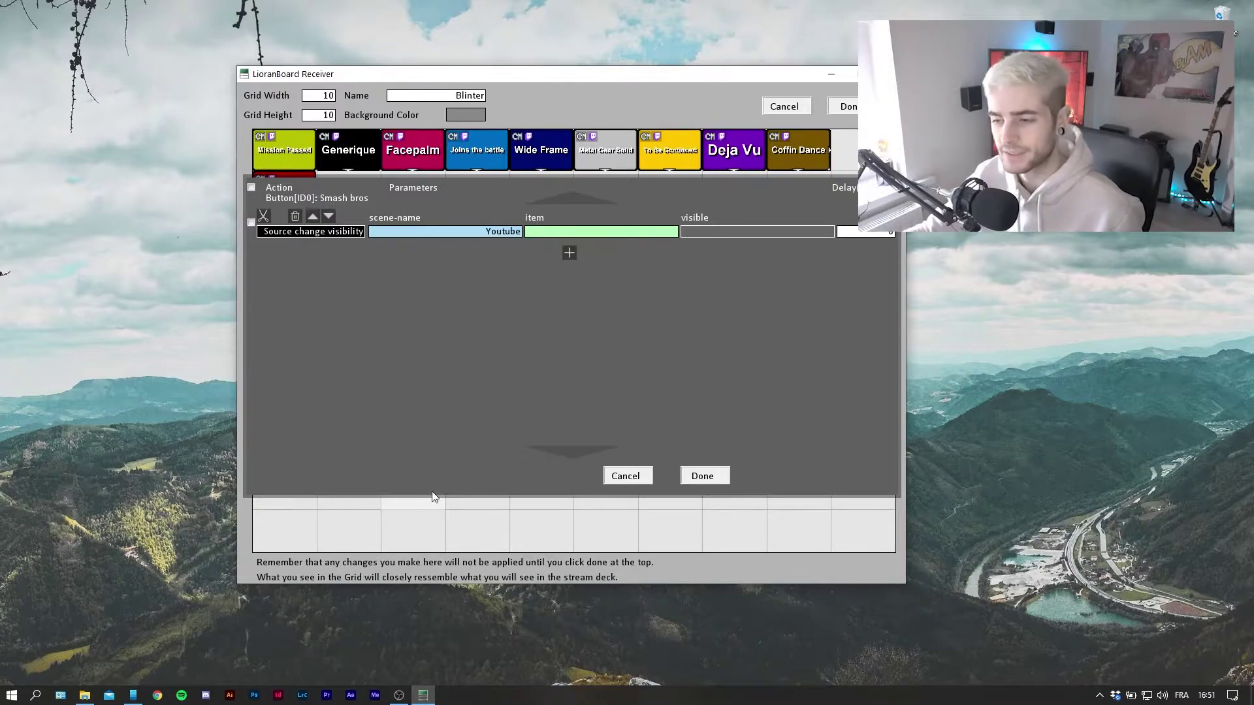
pyautogui.click(575, 233)
pyautogui.click(605, 265)
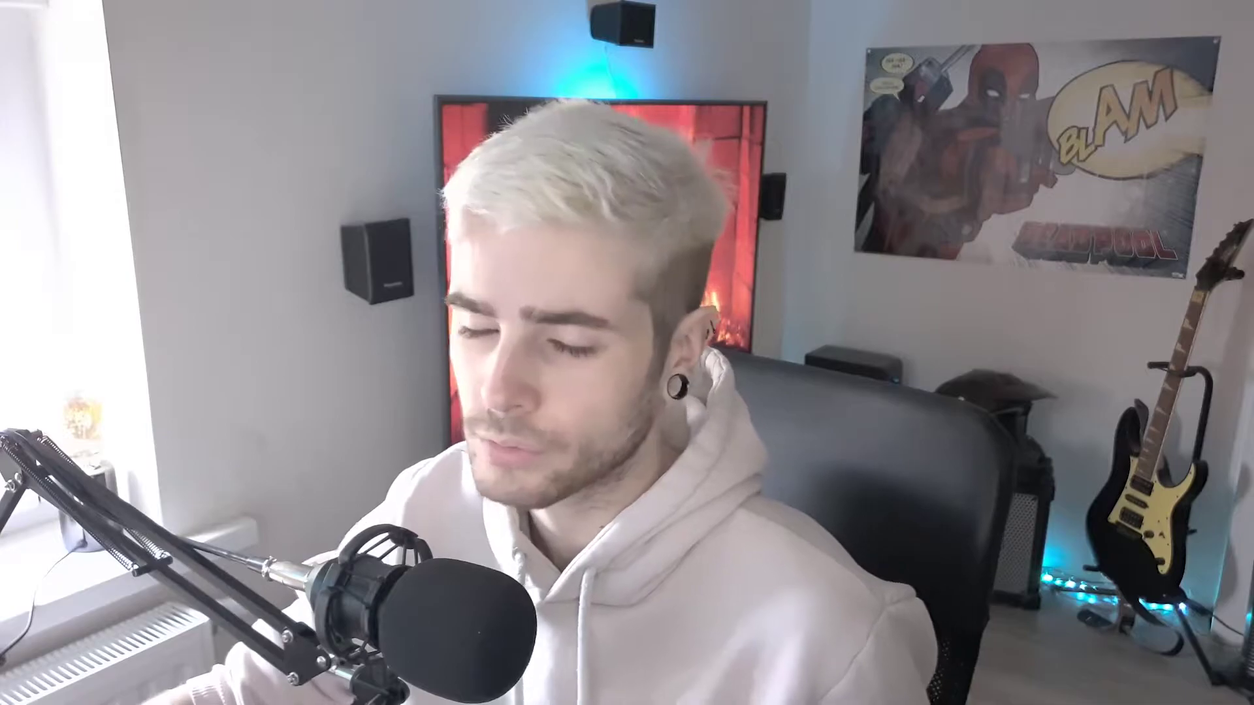
pyautogui.click(723, 232)
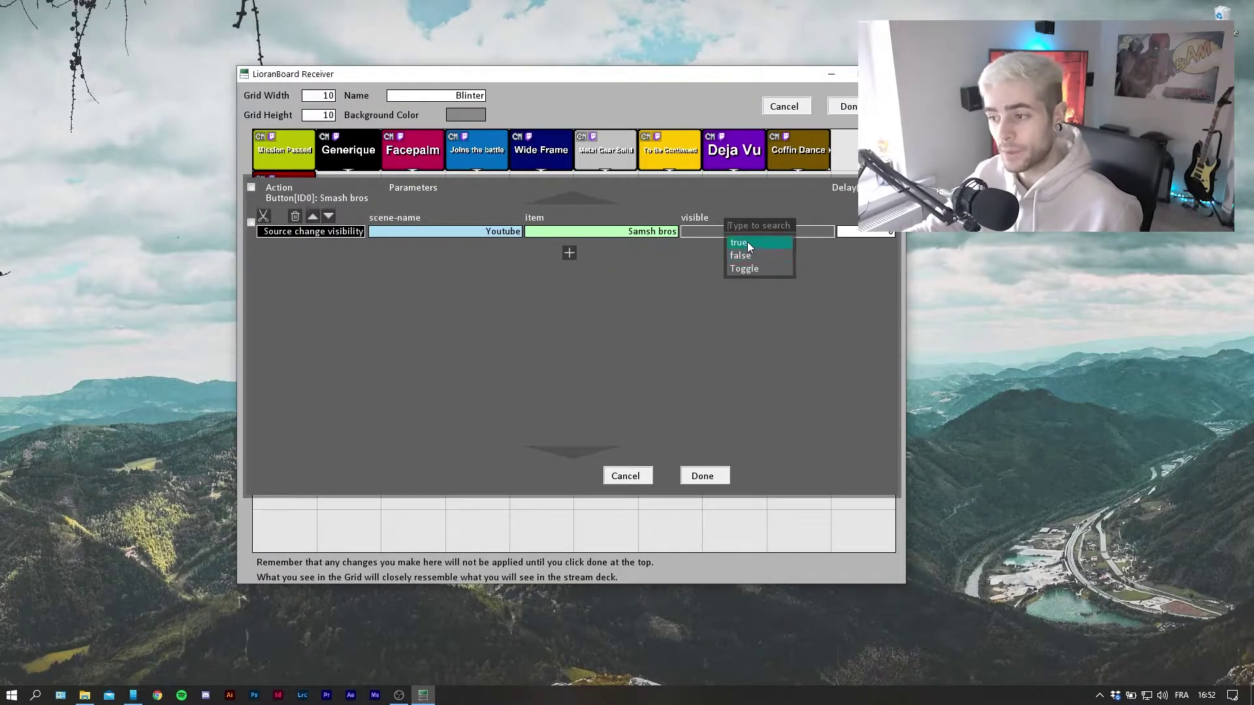
pyautogui.click(747, 241)
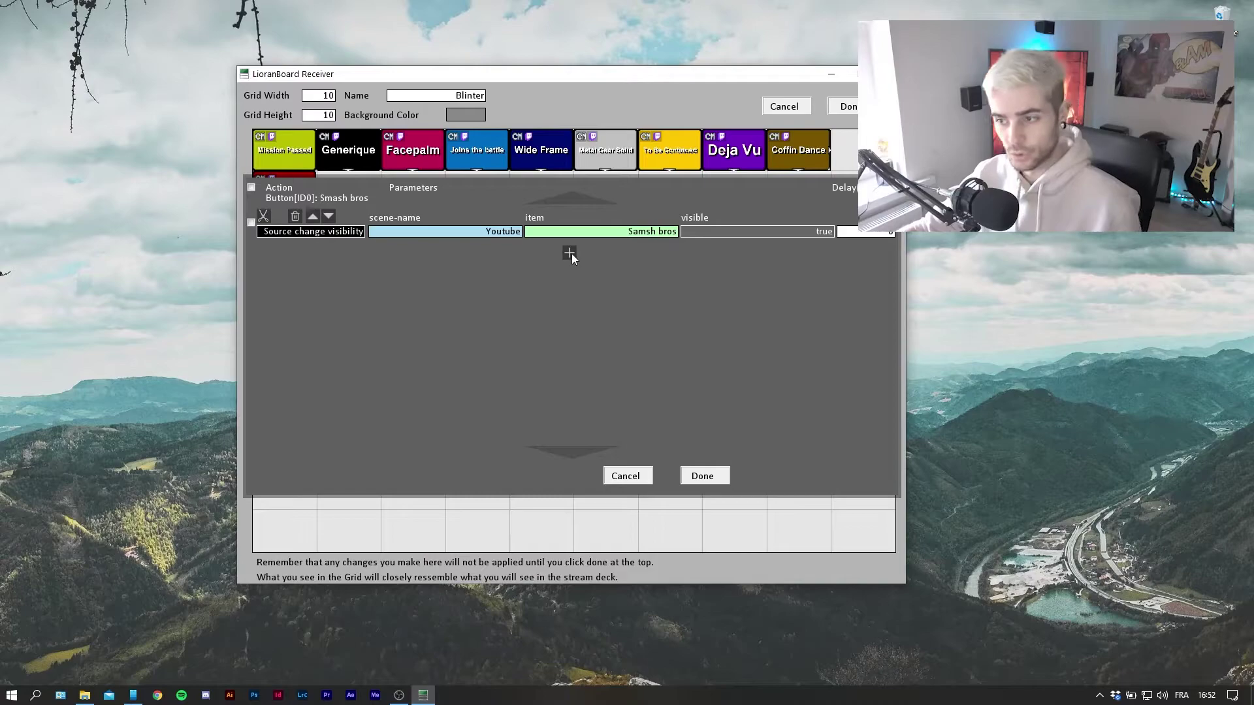
# Add a second Source Change Visibility command for Samsh bros in scene Youtube, with visible set to false
pyautogui.click(570, 253)
pyautogui.click(322, 262)
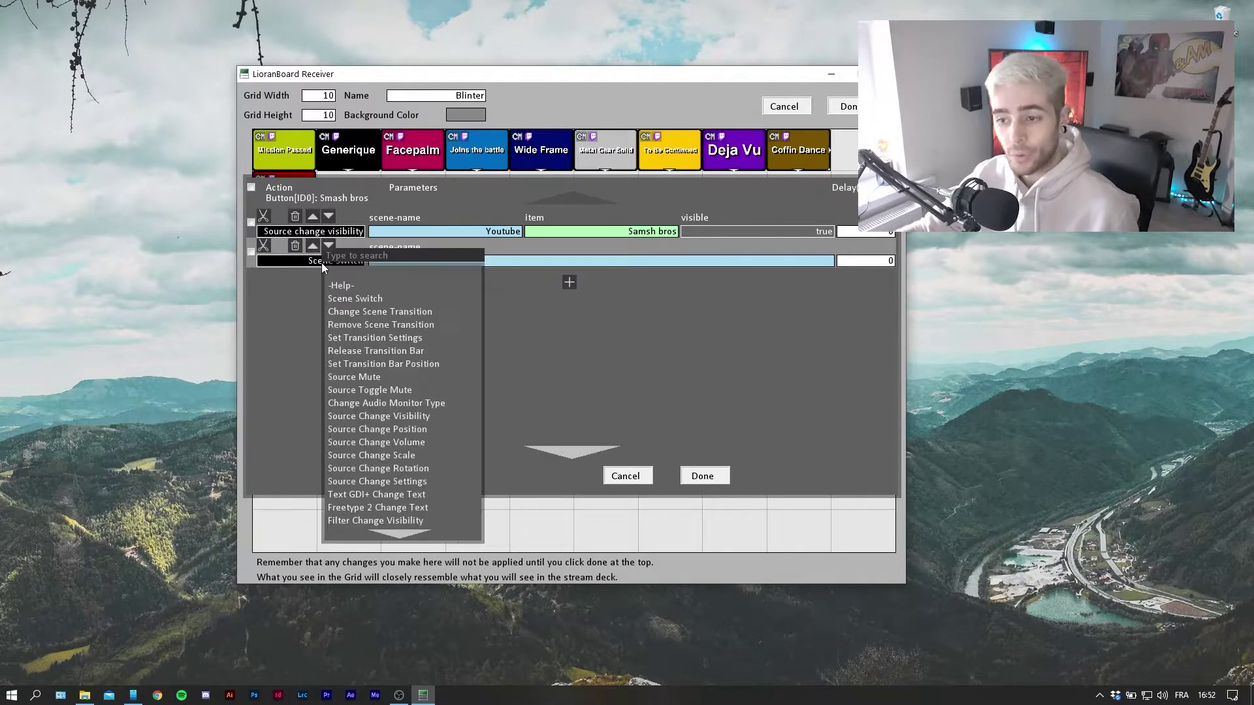
pyautogui.click(386, 416)
pyautogui.click(483, 260)
pyautogui.scroll(-2, 516, 542)
pyautogui.click(500, 525)
pyautogui.click(633, 260)
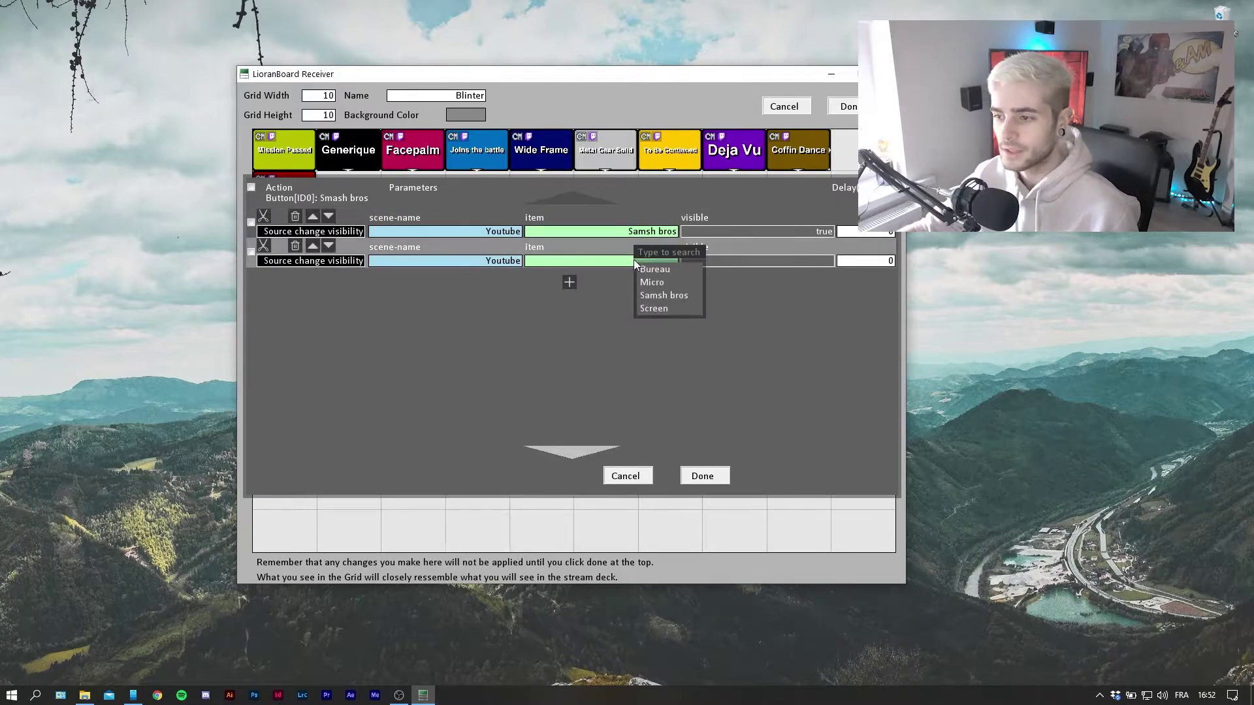
pyautogui.click(657, 296)
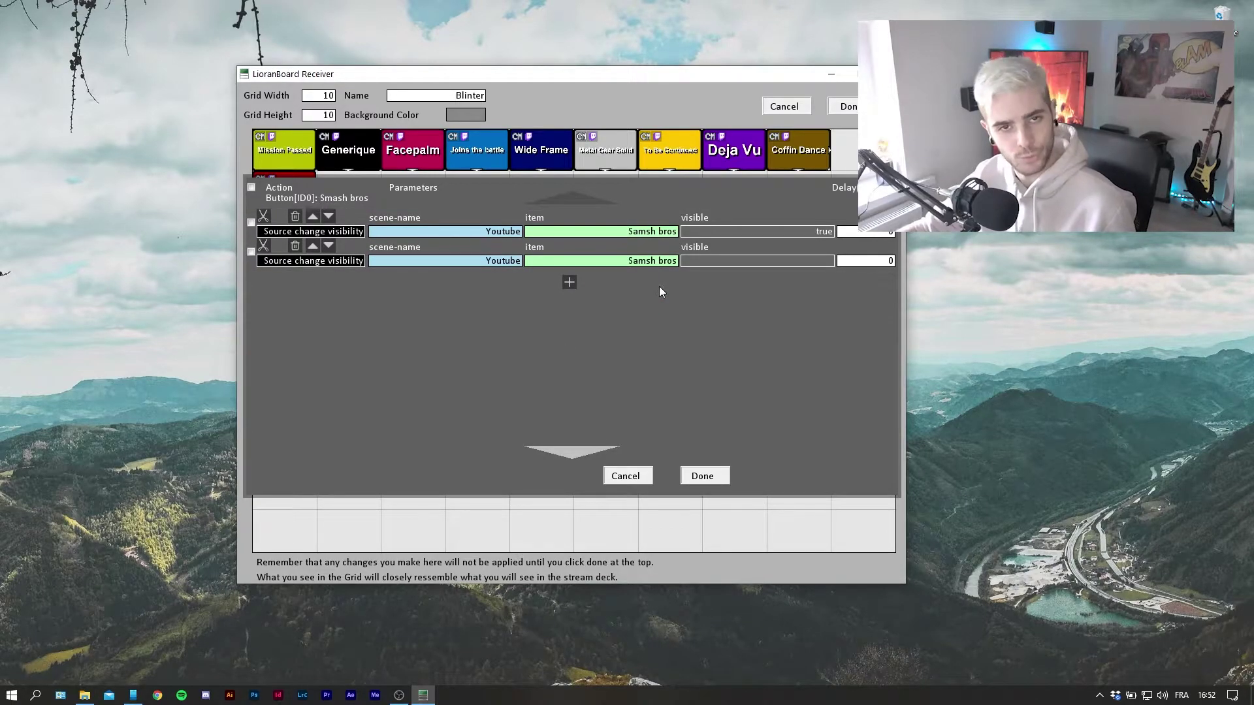
pyautogui.click(803, 261)
pyautogui.click(814, 279)
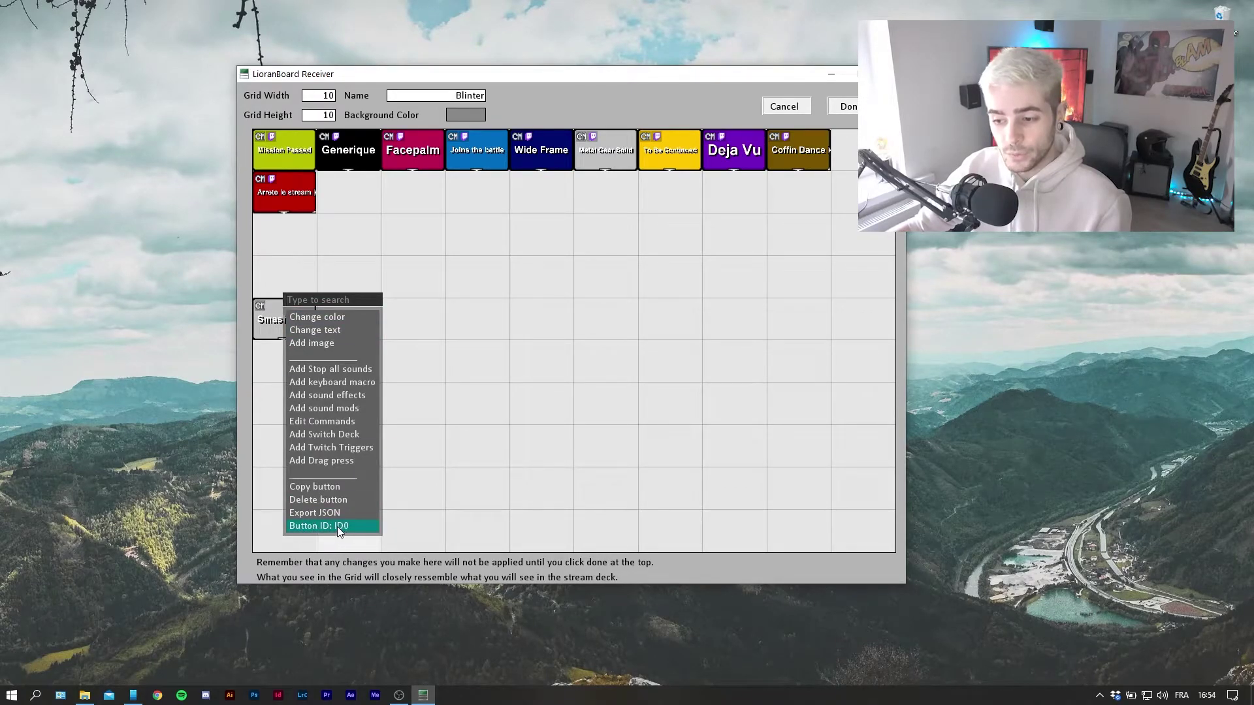
# Change the Smash bros button's ID to 16
pyautogui.click(351, 527)
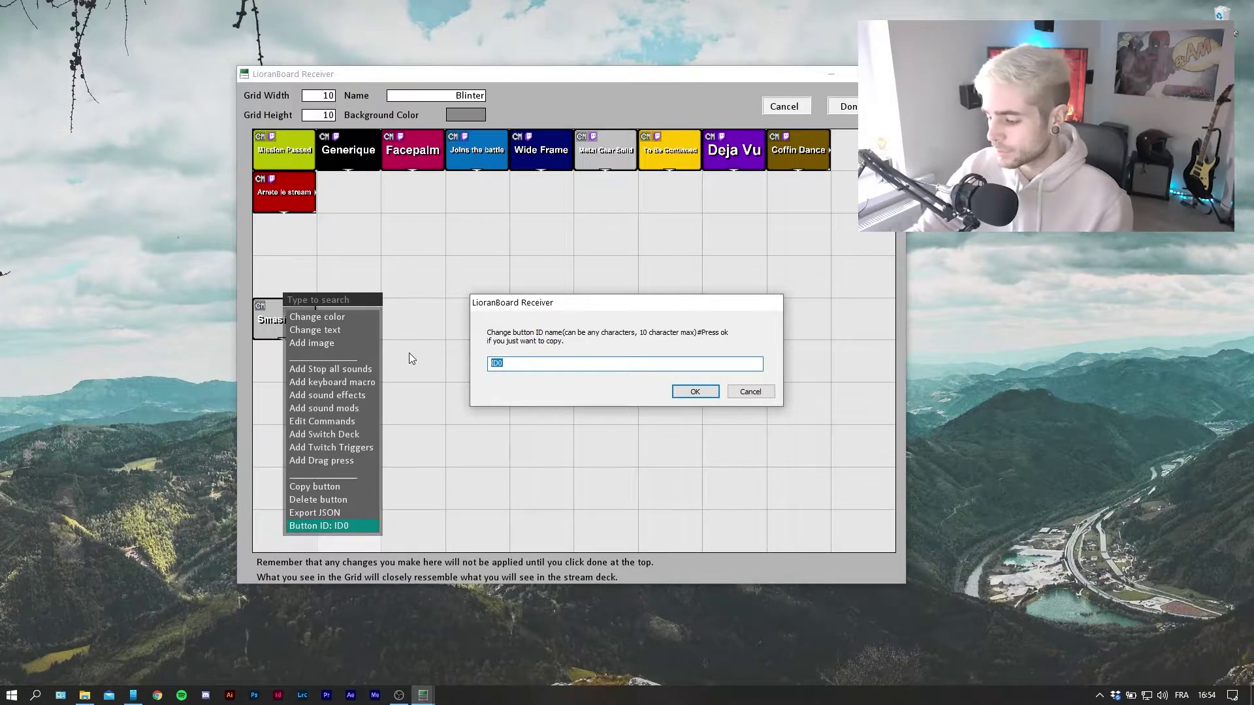
pyautogui.write('16')
pyautogui.press('Return')
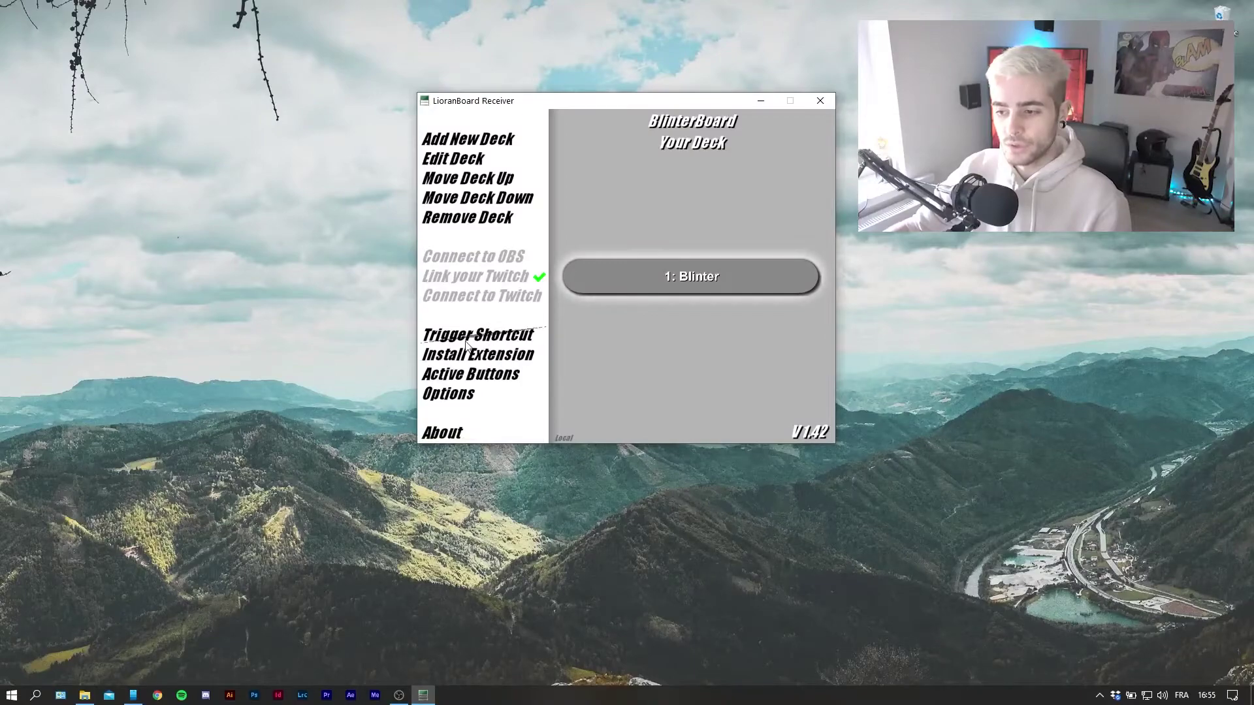
# Add a keyboard trigger shortcut on numpad 7 for the Smash bros button and test it with OBS open
pyautogui.click(466, 340)
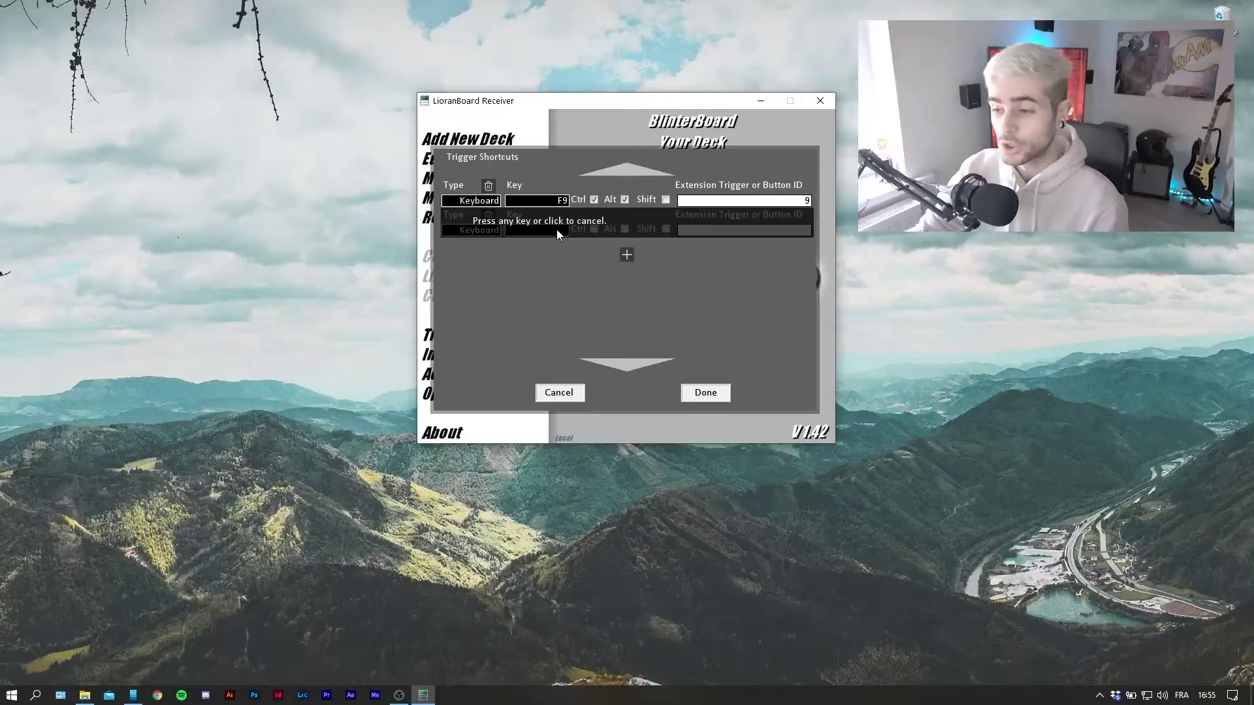
pyautogui.press('KP_7')
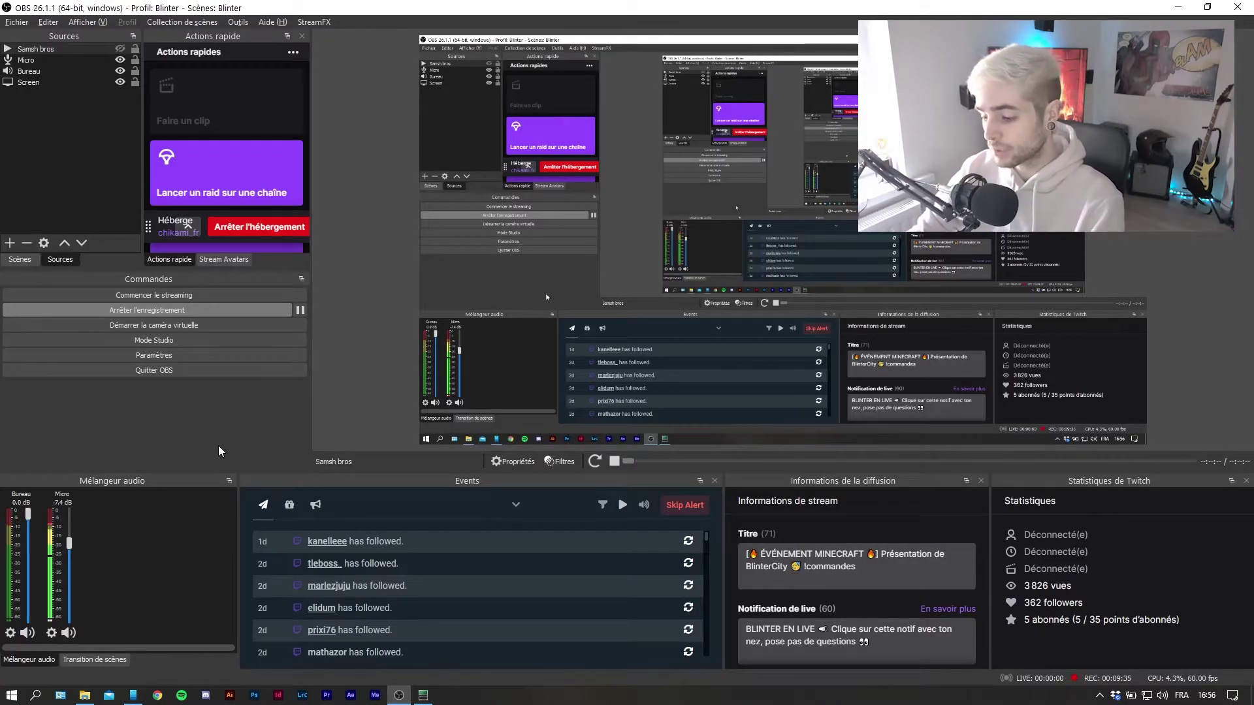
pyautogui.press('KP_7')
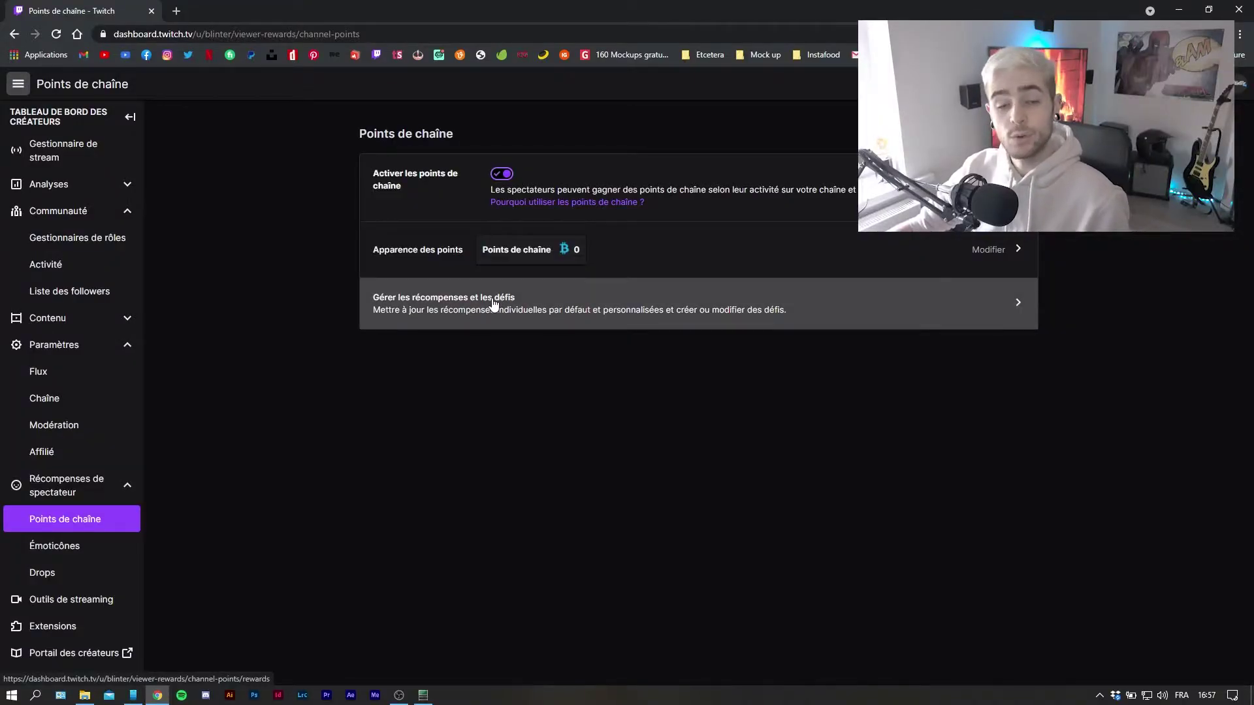
# Start a new custom reward in the Twitch channel points rewards and challenges settings
pyautogui.click(494, 305)
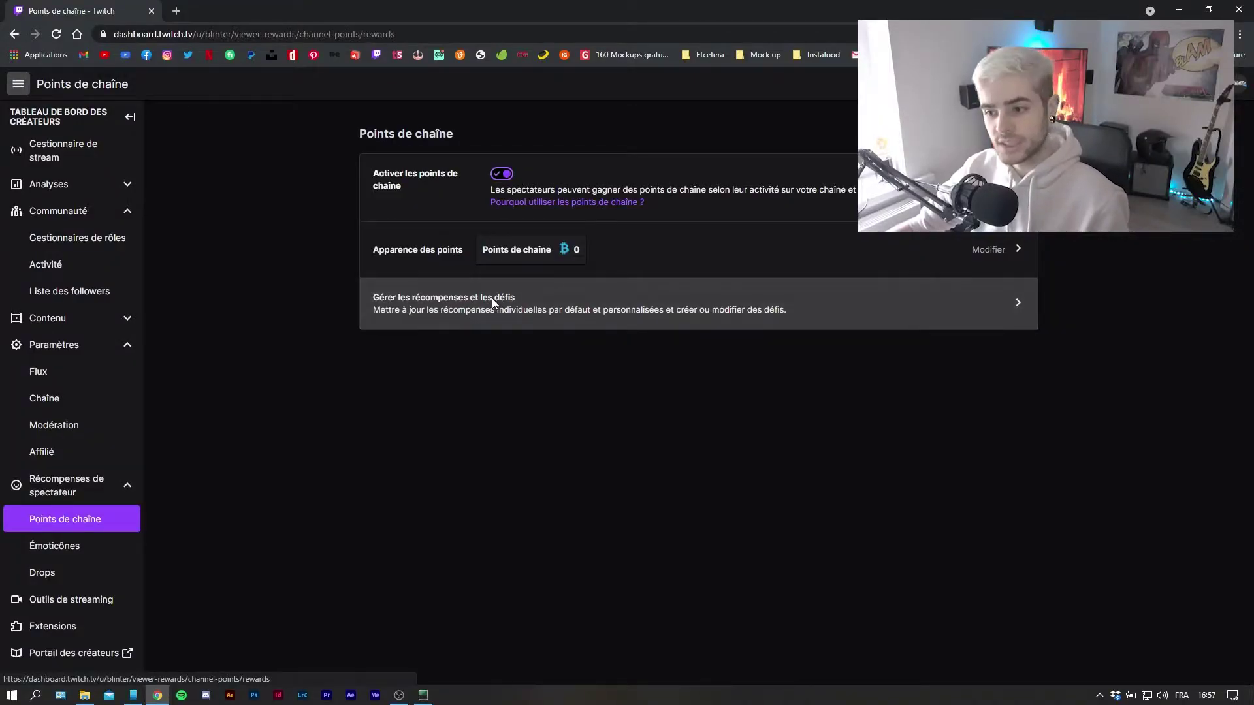
pyautogui.scroll(-9, 617, 354)
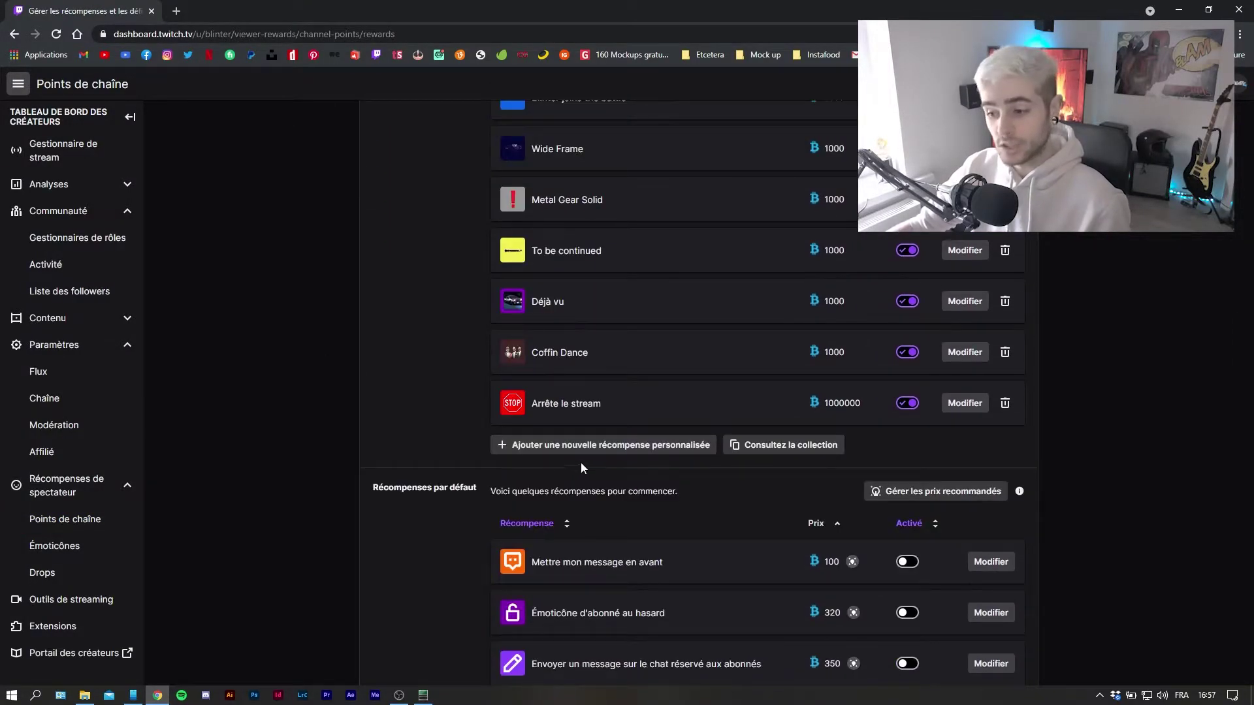
pyautogui.click(547, 450)
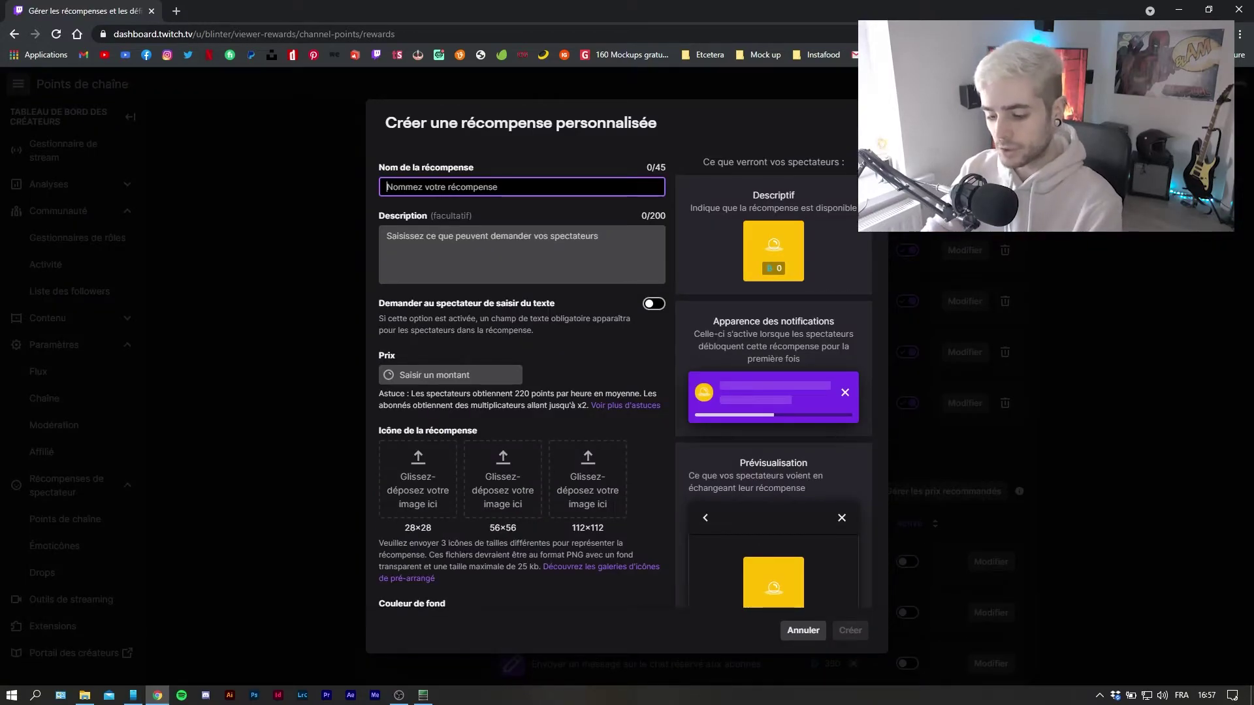
# Name the reward "Mange du pain", describe it as "Active l'effet sur ma caméra" and set its price to 1000
pyautogui.write('Mange du pain')
pyautogui.press('Tab')
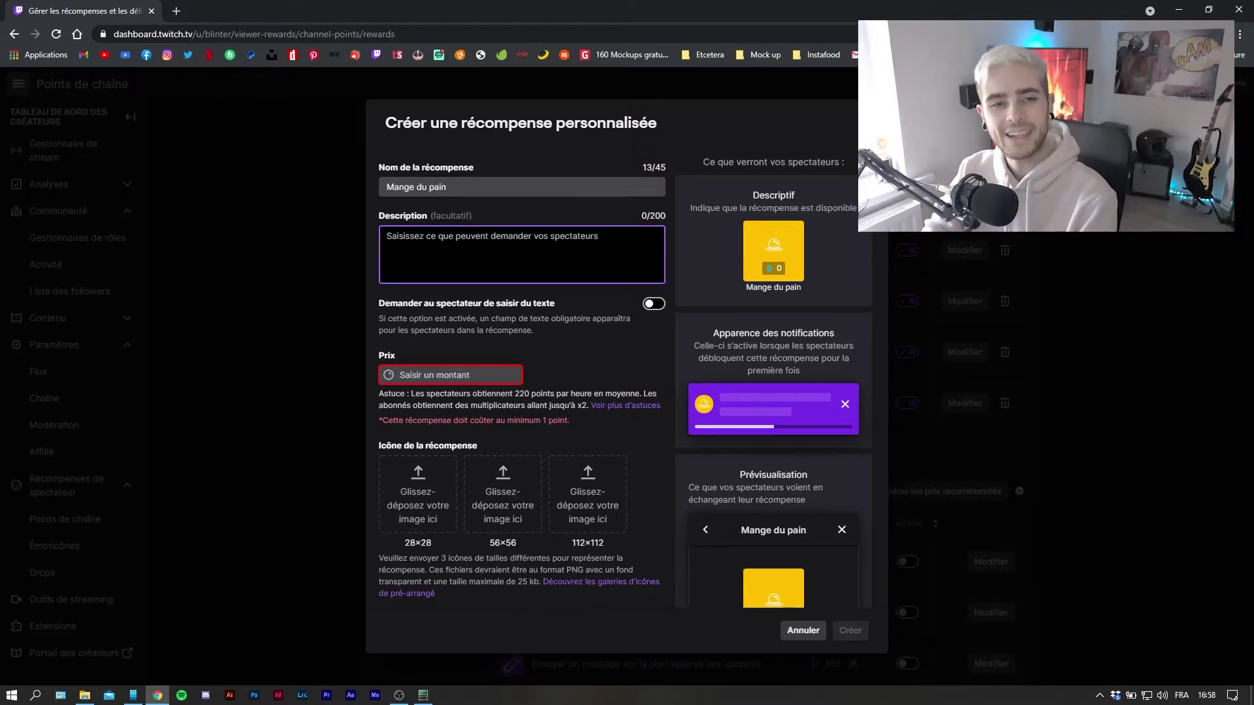
pyautogui.write("Active l'effet sur ma caméra")
pyautogui.press('Tab')
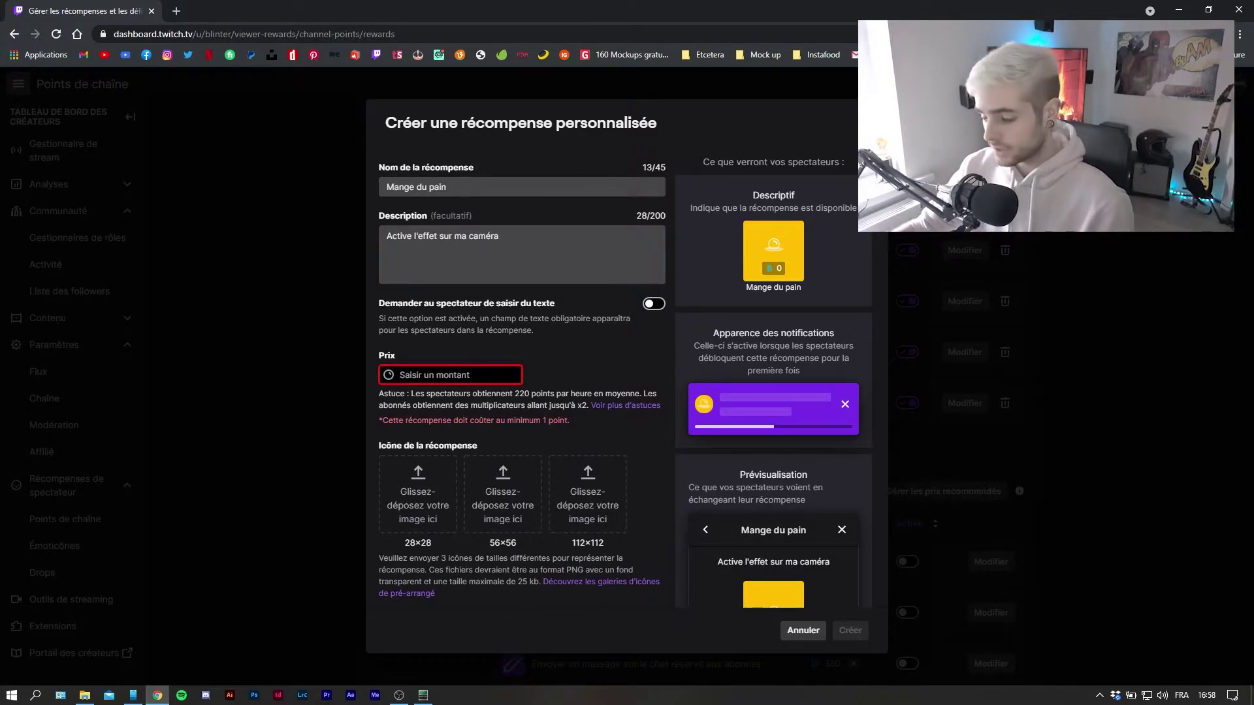
pyautogui.write('1000')
# Enable the cooldown and limits option for the reward and enter 5 as the redemption restriction
pyautogui.scroll(-3, 336, 264)
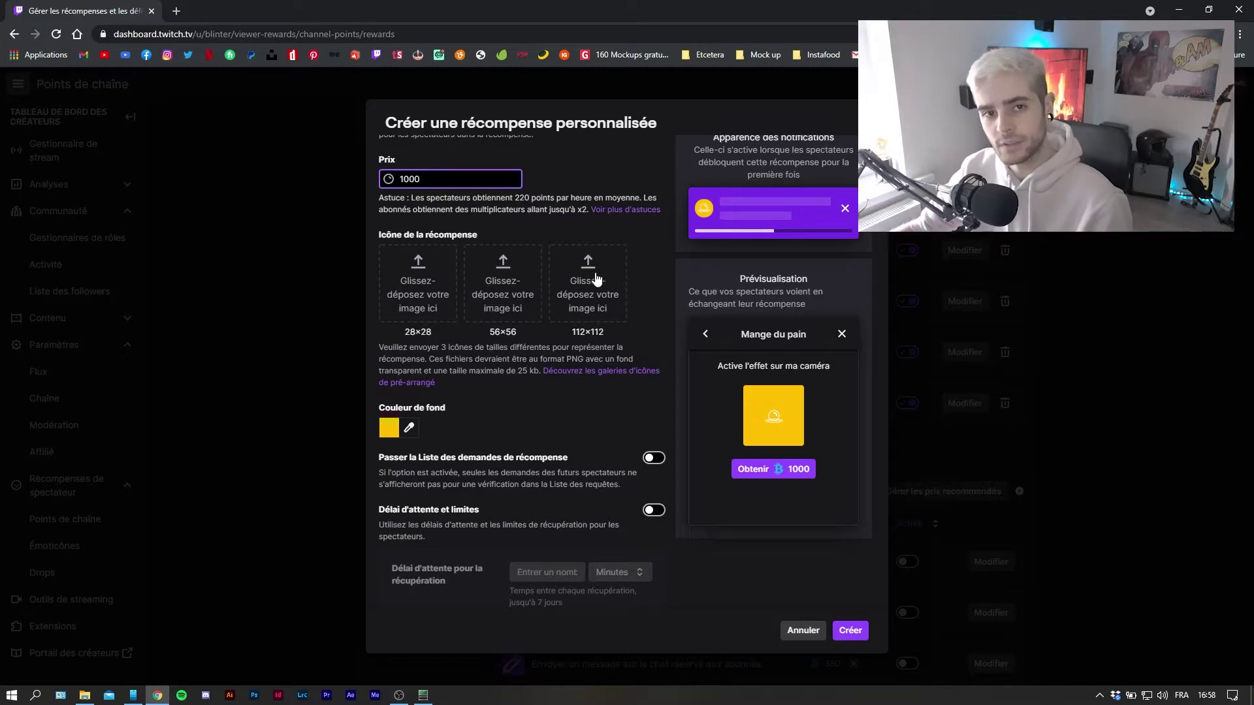
pyautogui.scroll(-2, 420, 302)
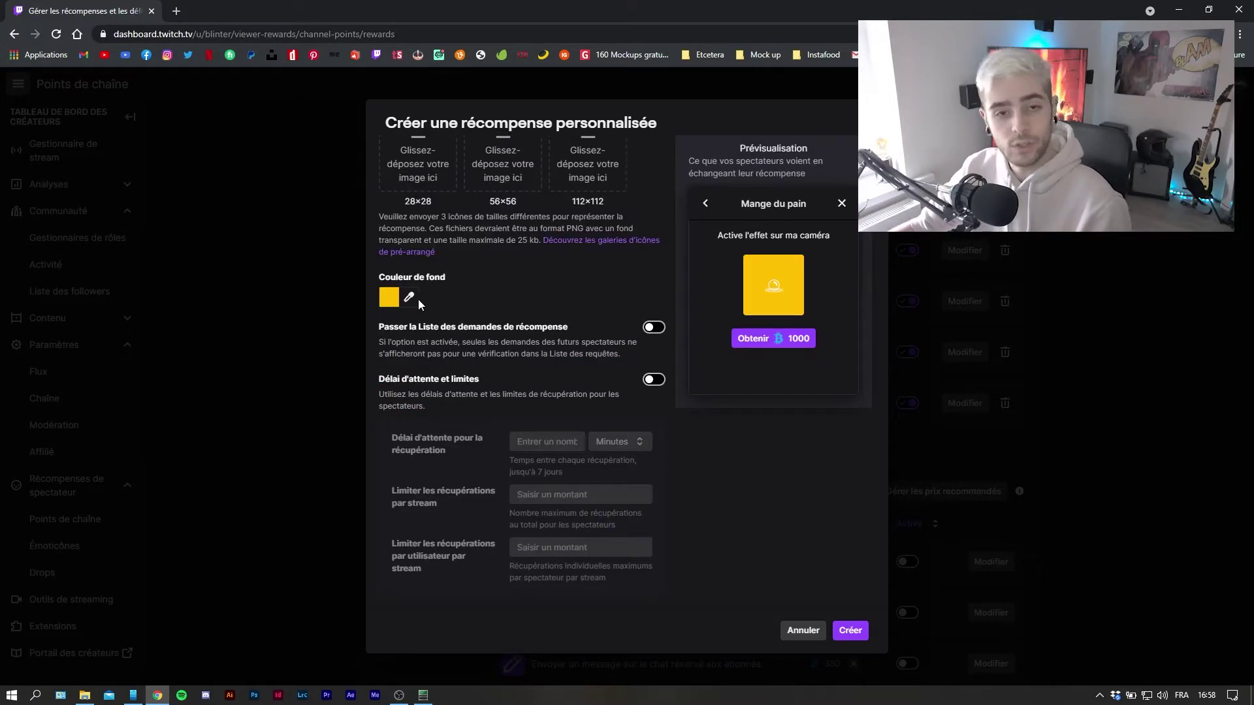
pyautogui.scroll(-1, 530, 287)
pyautogui.click(652, 365)
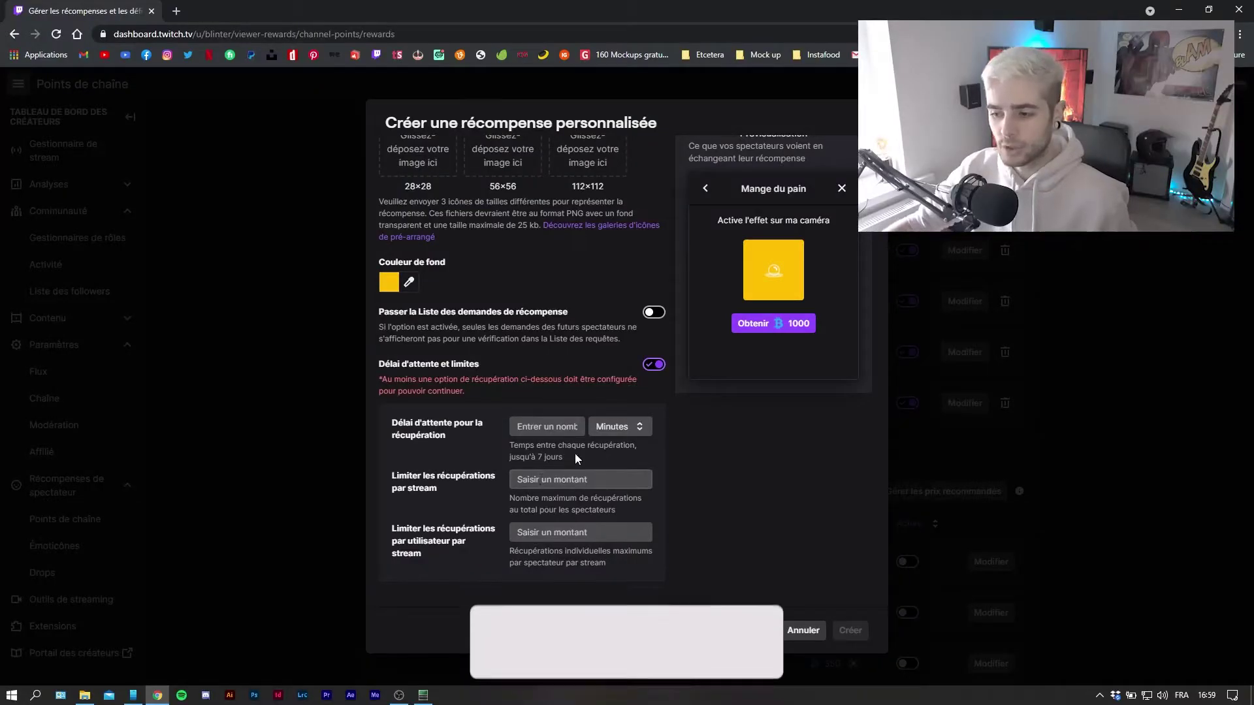
pyautogui.click(551, 507)
pyautogui.write('5')
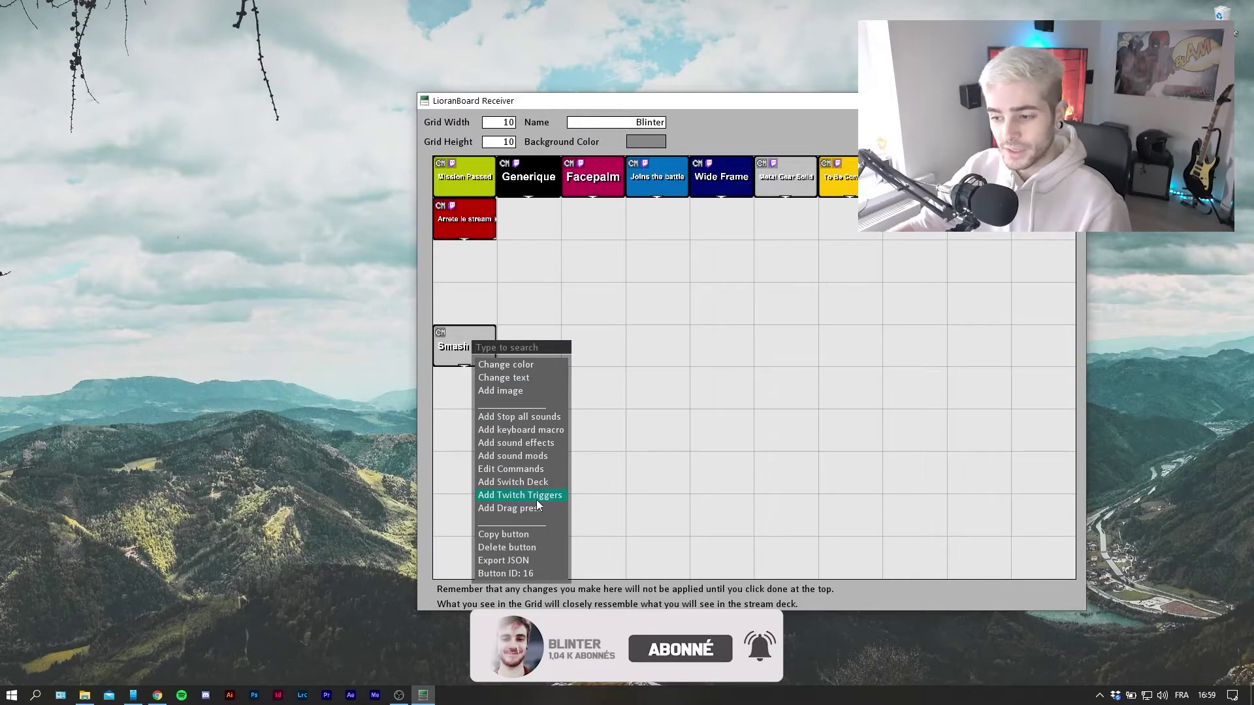
# Add a Point Redeem Twitch trigger for "Mange du pain" to the Smash bros button in LioranBoard
pyautogui.click(535, 496)
pyautogui.click(751, 312)
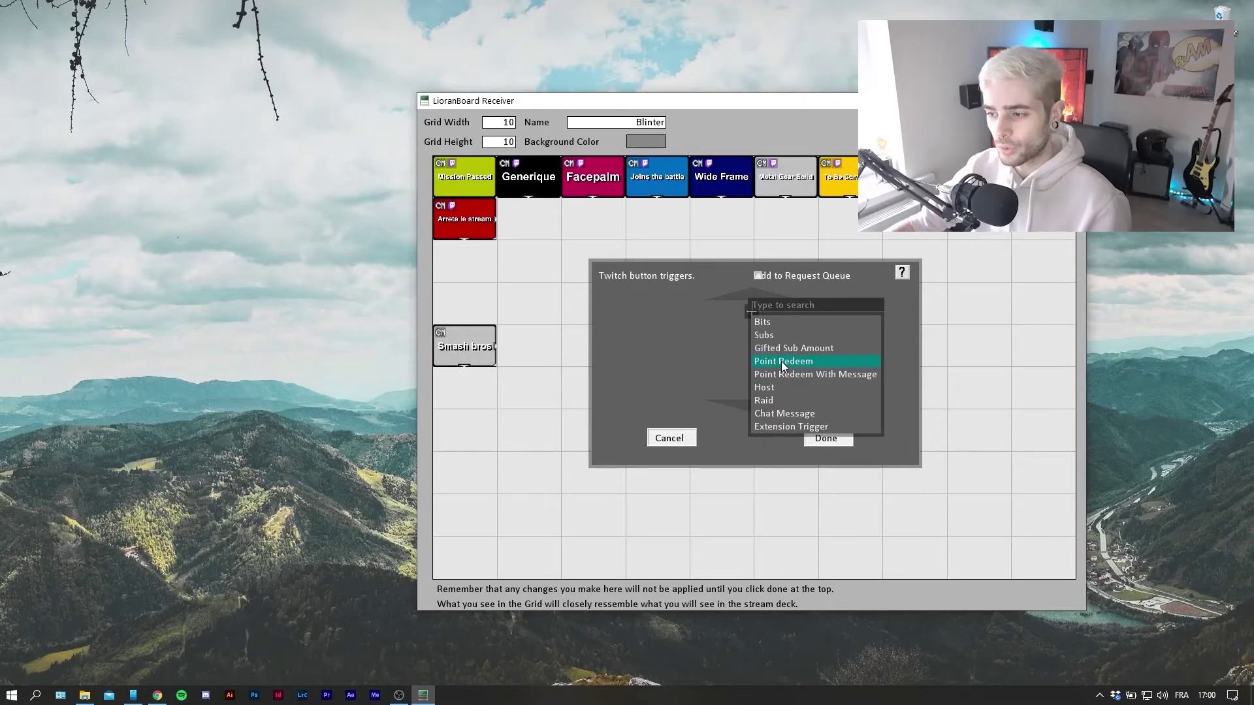
pyautogui.click(781, 361)
pyautogui.write('Mange du pain')
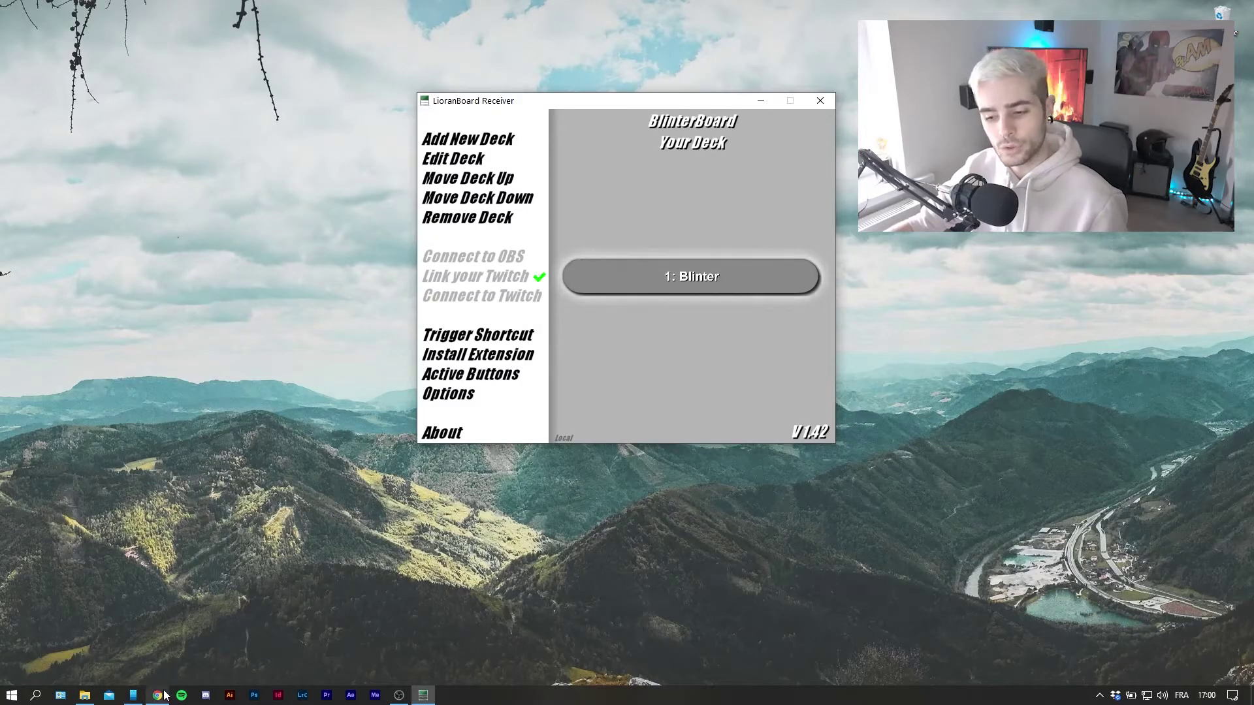
# Switch to the Twitch chat and redeem the "Mange du pain" channel points reward to test the trigger
pyautogui.click(158, 695)
pyautogui.click(770, 666)
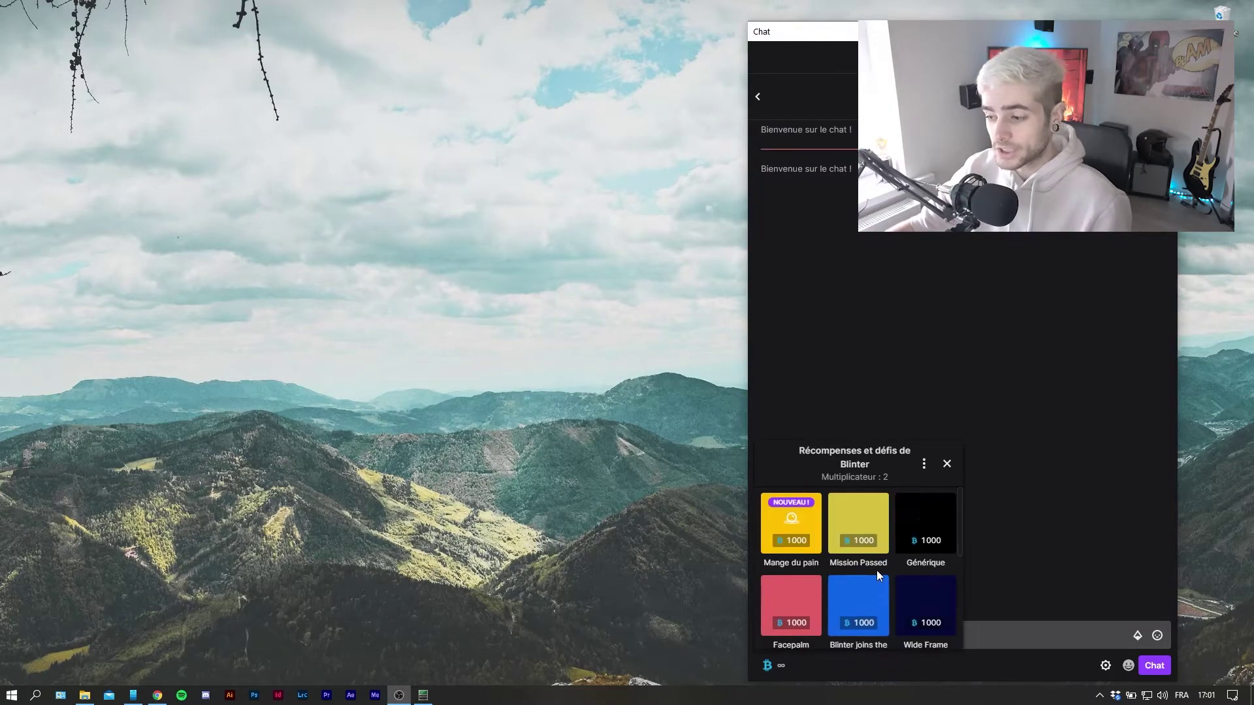
pyautogui.click(794, 525)
pyautogui.click(862, 625)
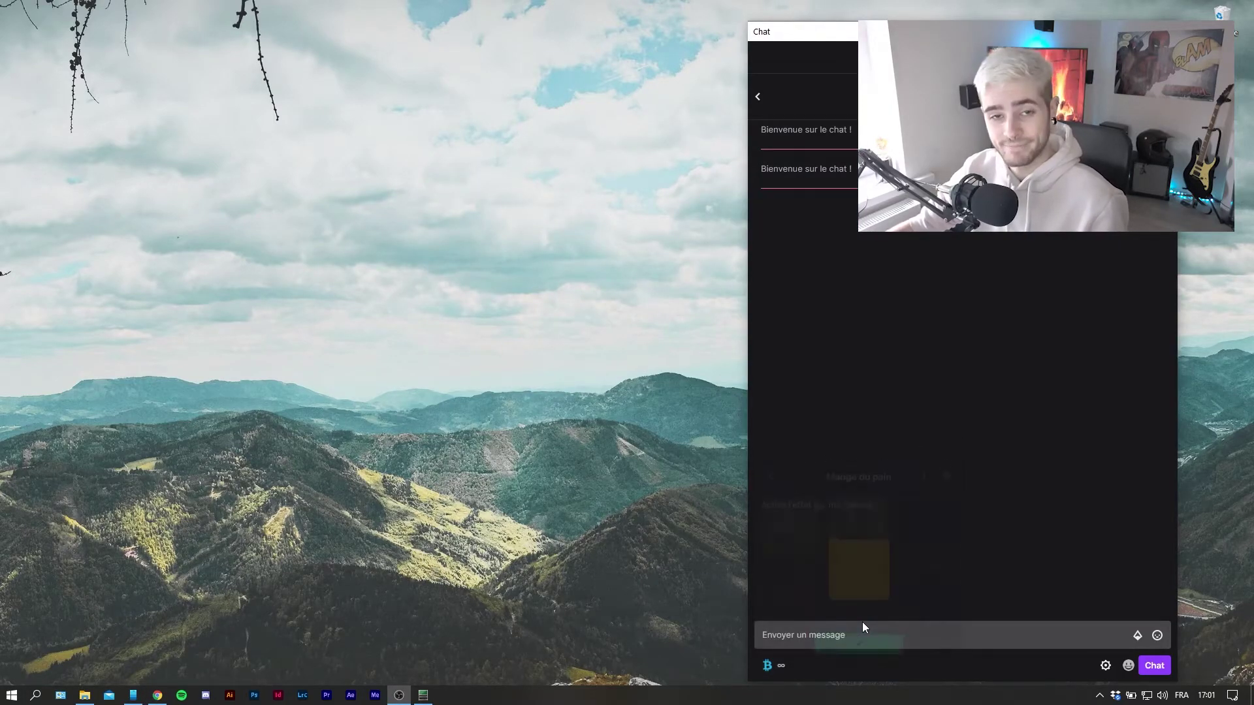